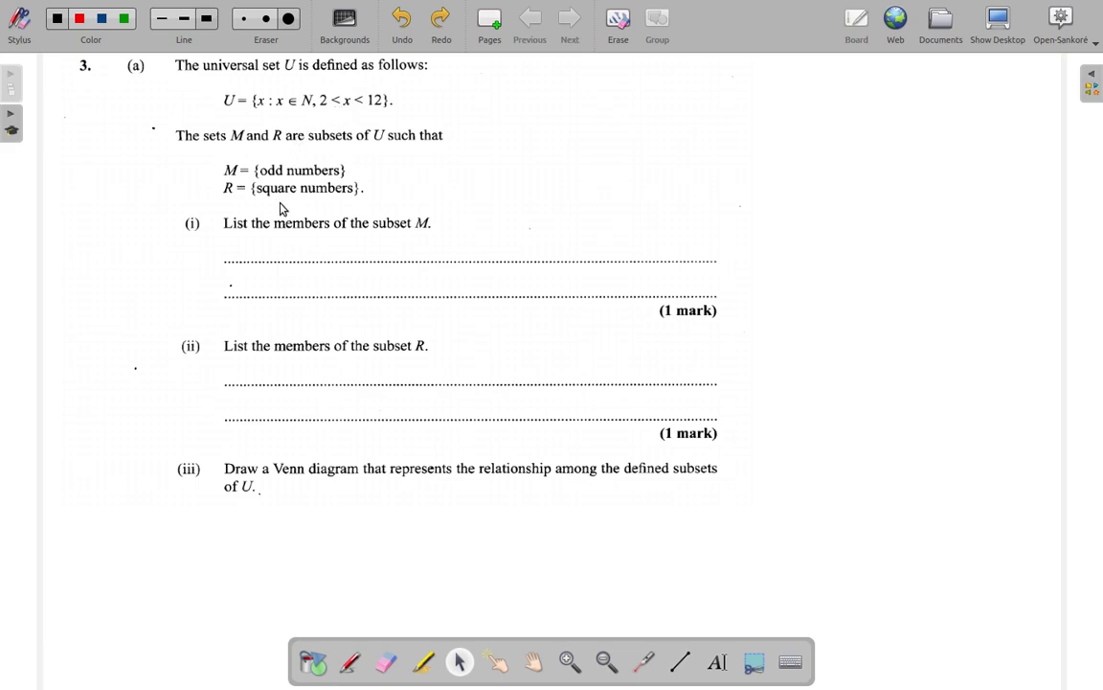
Handwrite {3, 5, 7, 9, 11} in pen ink on part (i)'s answer line, undoing one stray stroke
drag(234, 243, 243, 238)
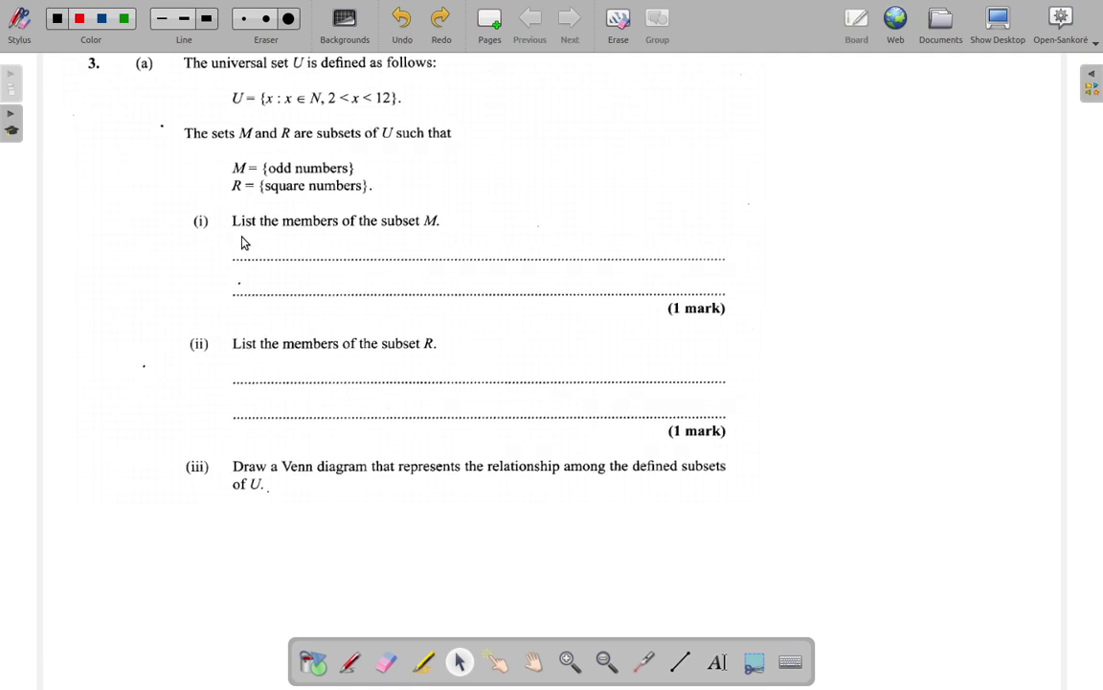
click(349, 653)
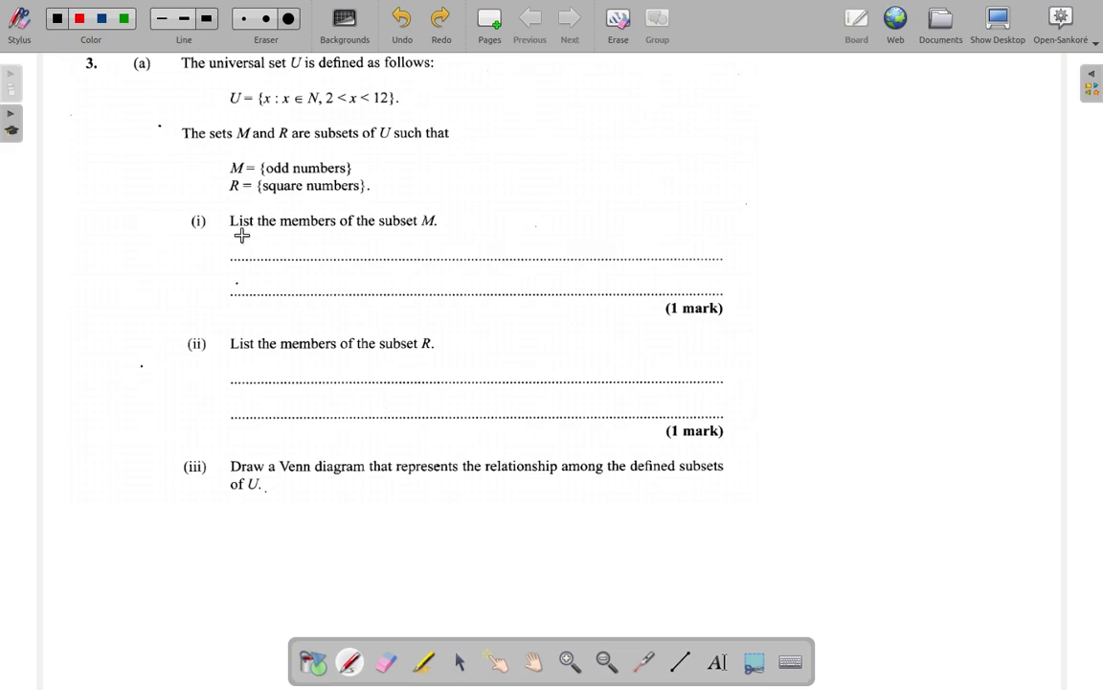
mouse_move(244, 235)
mouse_down()
mouse_move(260, 248)
mouse_move(243, 252)
mouse_move(269, 275)
mouse_up()
drag(234, 231, 230, 266)
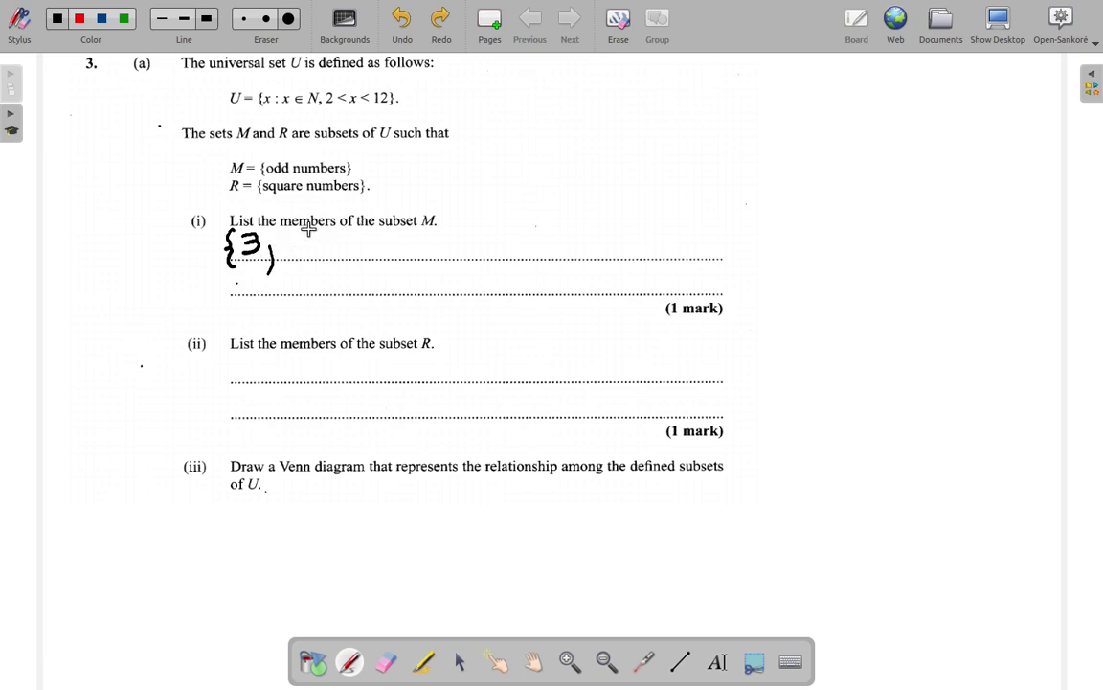
mouse_move(303, 235)
mouse_down()
mouse_move(288, 248)
mouse_move(306, 271)
mouse_up()
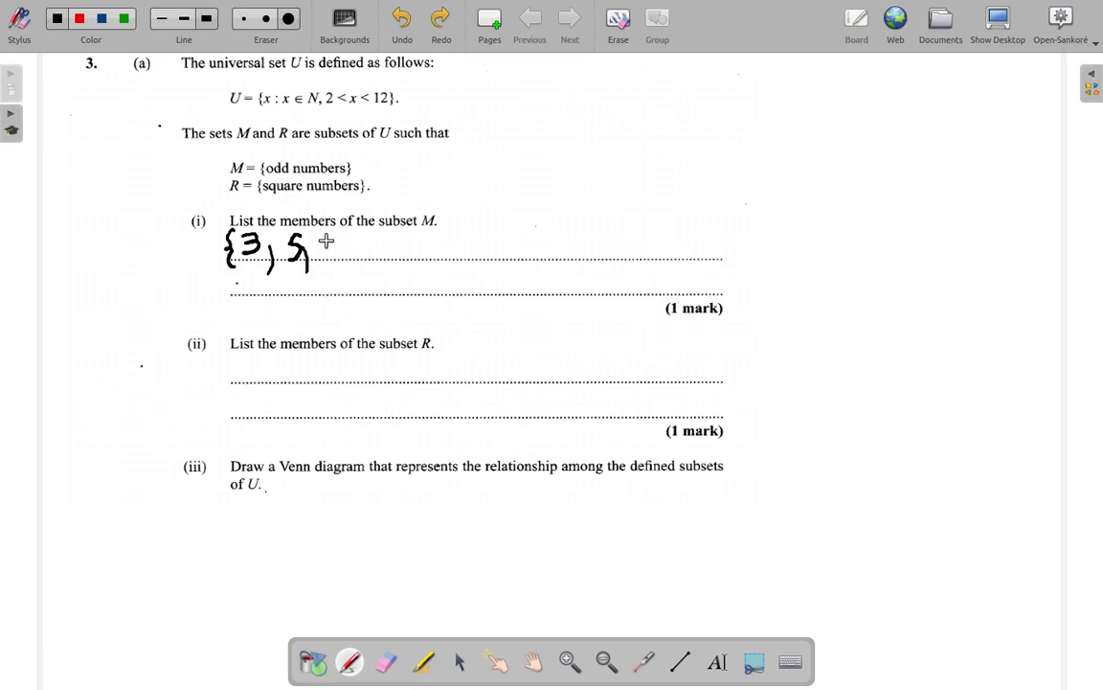
mouse_move(322, 241)
mouse_down()
mouse_move(341, 239)
mouse_move(332, 272)
mouse_move(347, 276)
mouse_up()
mouse_move(374, 231)
mouse_down()
mouse_move(363, 240)
mouse_move(376, 233)
mouse_move(372, 256)
mouse_move(386, 272)
mouse_up()
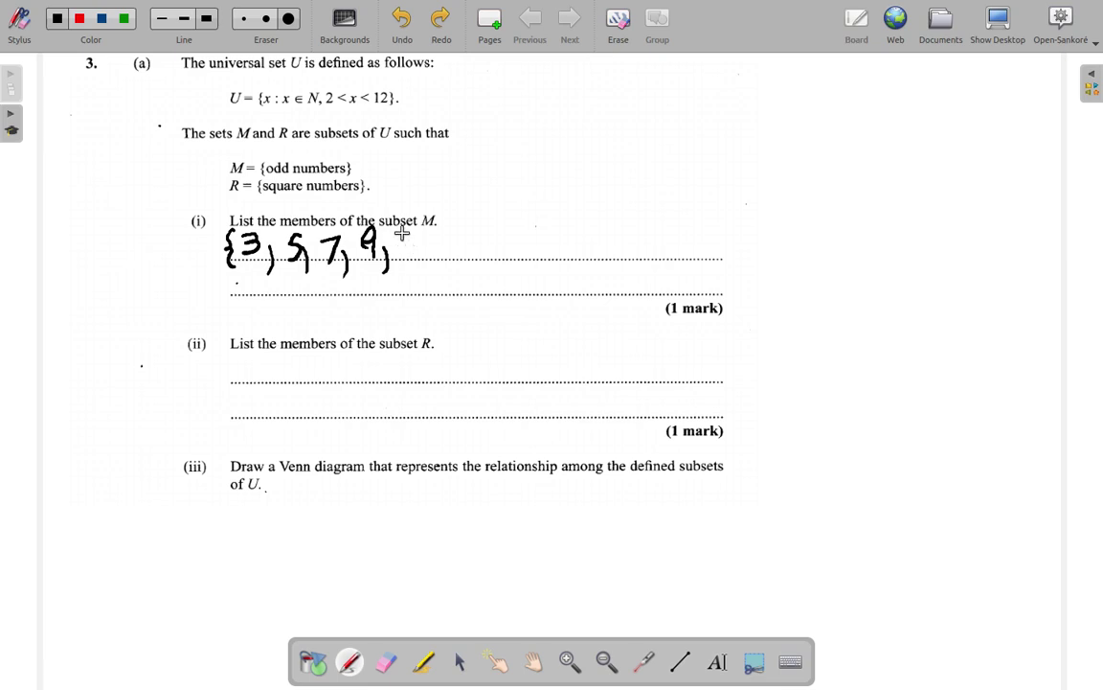
mouse_move(402, 232)
mouse_down()
mouse_move(401, 259)
mouse_move(422, 270)
mouse_up()
click(394, 27)
mouse_move(421, 230)
mouse_down()
mouse_move(436, 234)
mouse_move(428, 265)
mouse_up()
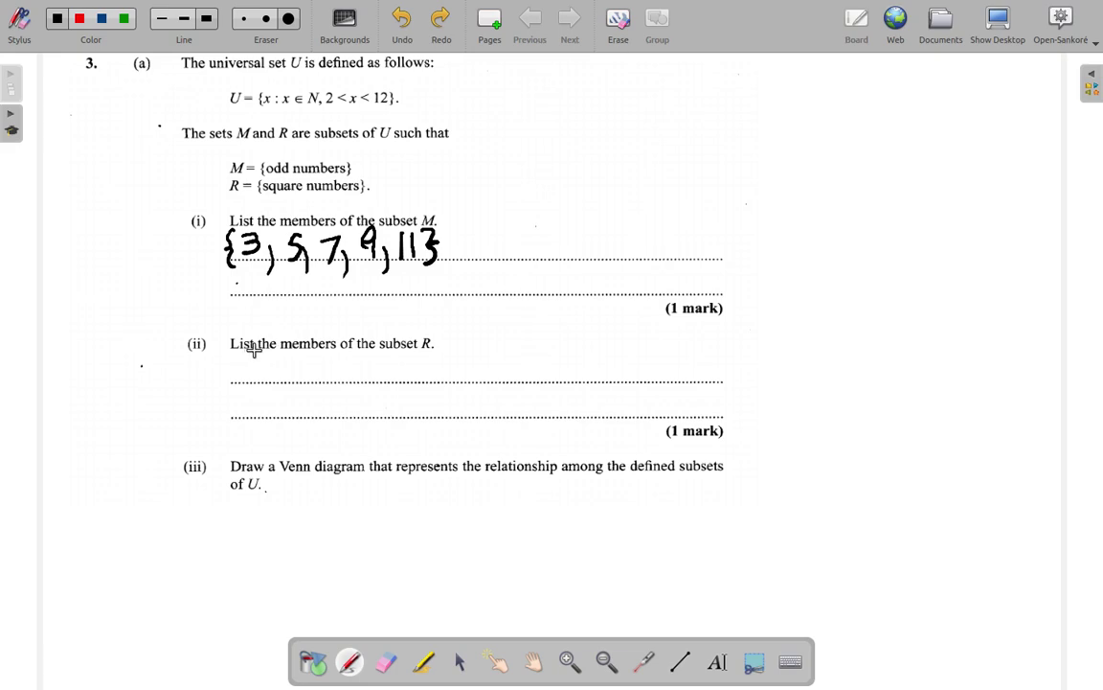
Write {4, 9} under part (ii), undoing the 9 that was written too early
drag(252, 353, 259, 379)
drag(276, 365, 281, 362)
click(403, 43)
click(403, 43)
mouse_move(277, 354)
mouse_down()
mouse_move(298, 389)
mouse_move(315, 359)
mouse_move(324, 376)
mouse_up()
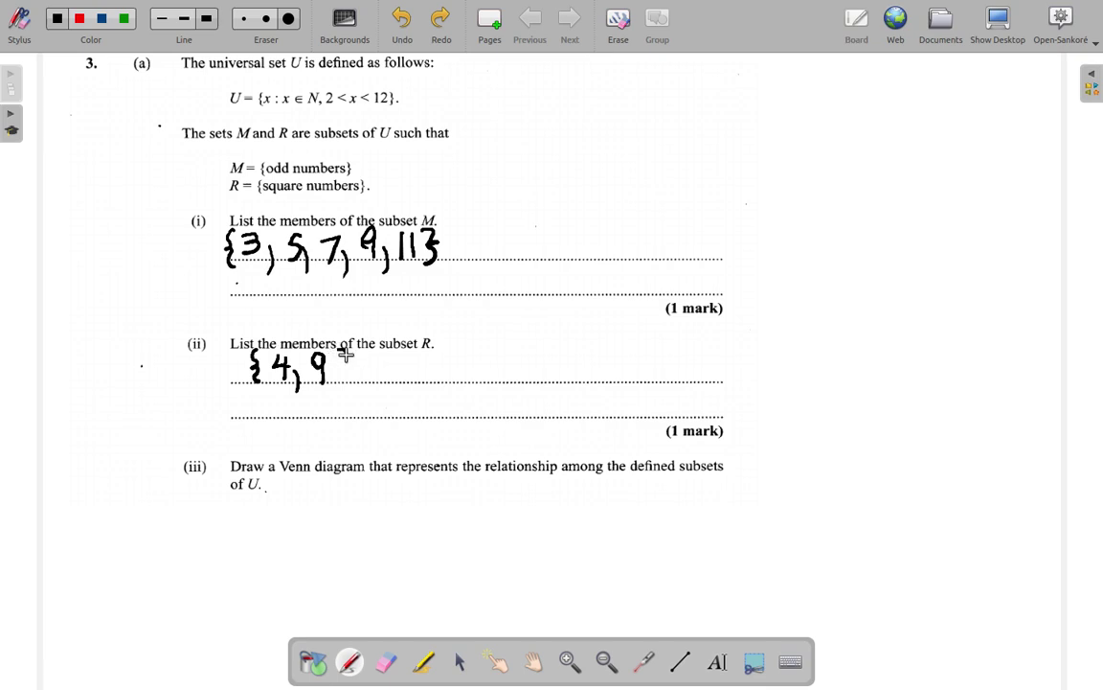
drag(341, 374, 344, 383)
Draw straight lines forming a large universal-set rectangle to the right of the question
click(779, 152)
click(680, 661)
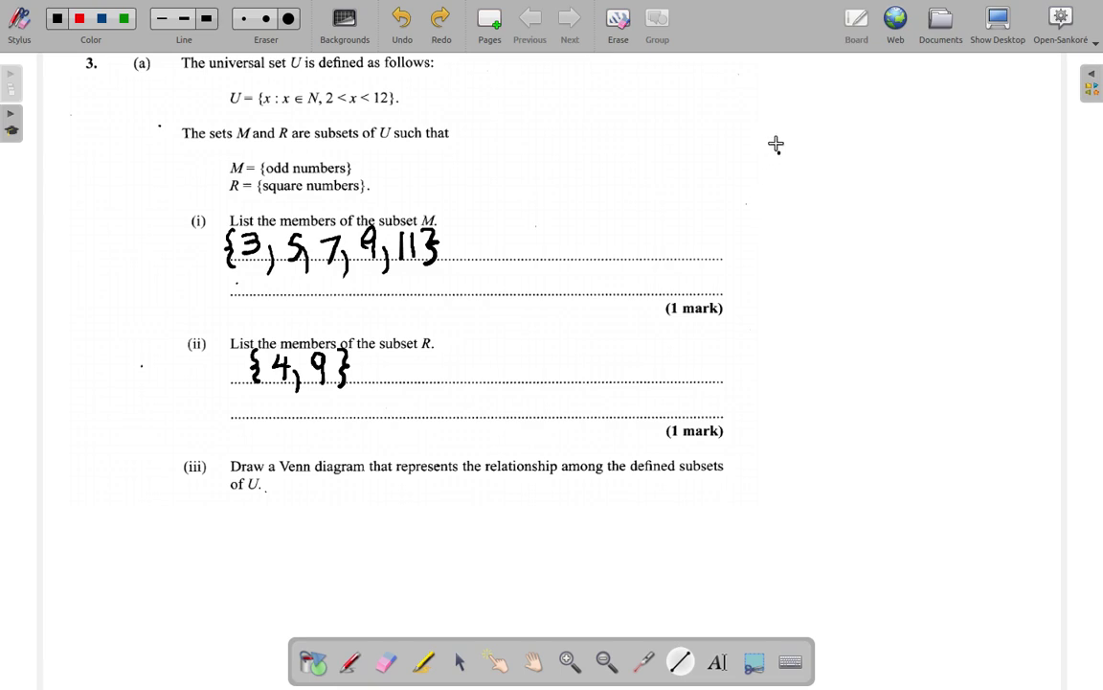
drag(776, 144, 776, 444)
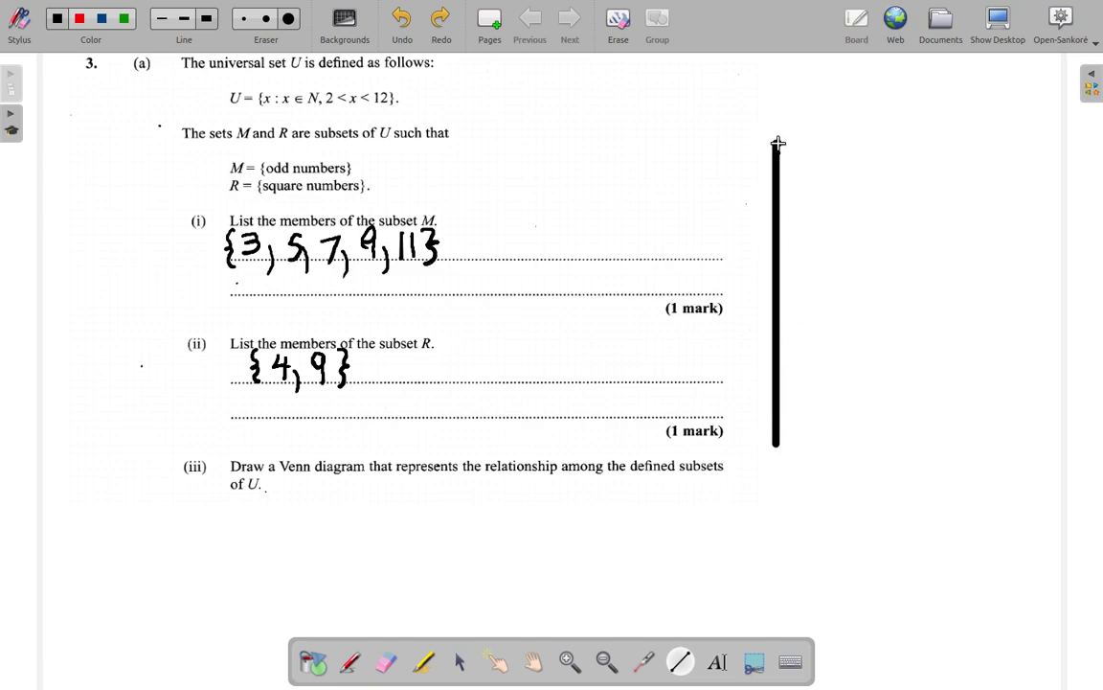
mouse_move(777, 144)
mouse_down()
mouse_move(1037, 142)
mouse_move(1027, 457)
mouse_up()
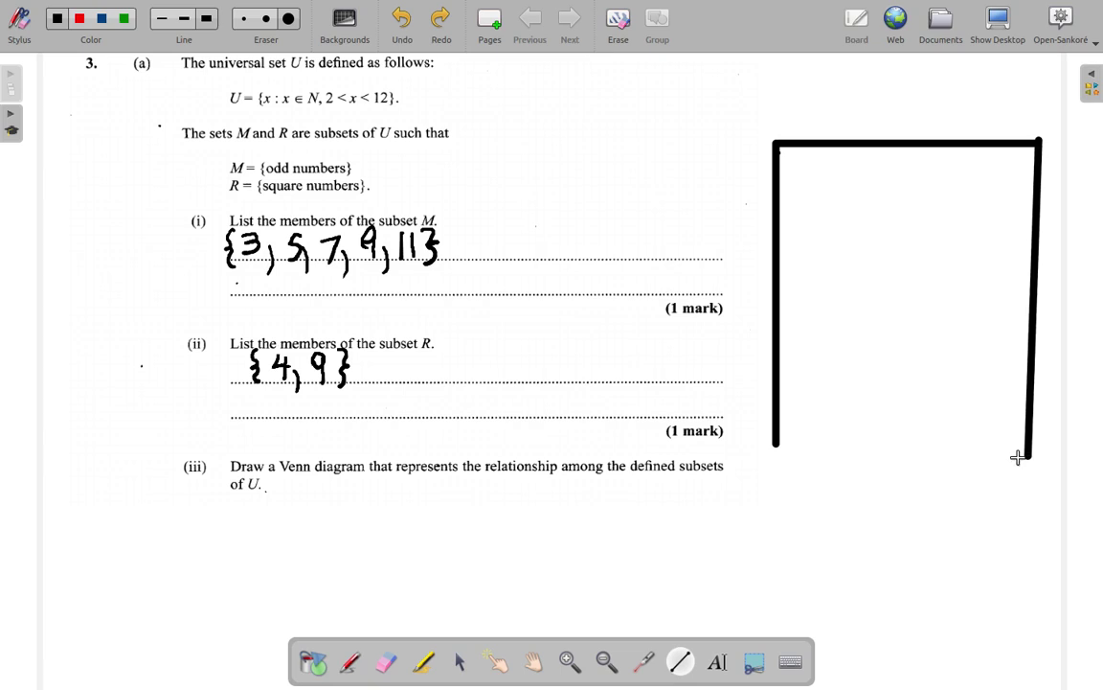
drag(777, 442, 1027, 442)
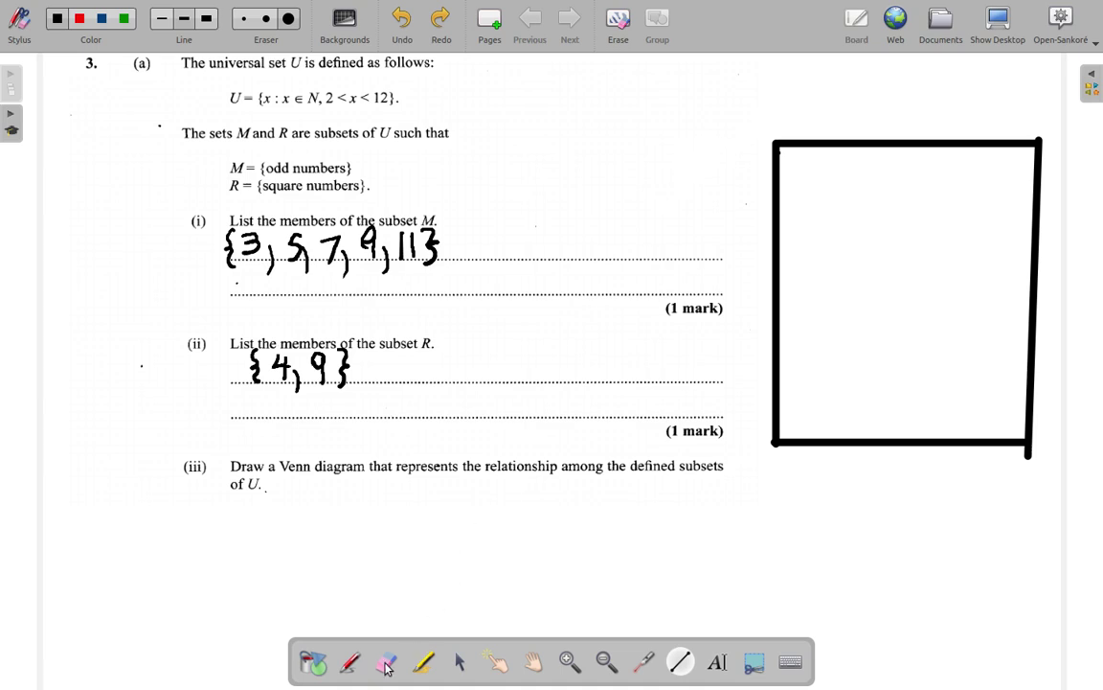
Label the box U, redraw two overlapping circles after undoing a misshapen one, and mark the left circle M
click(351, 661)
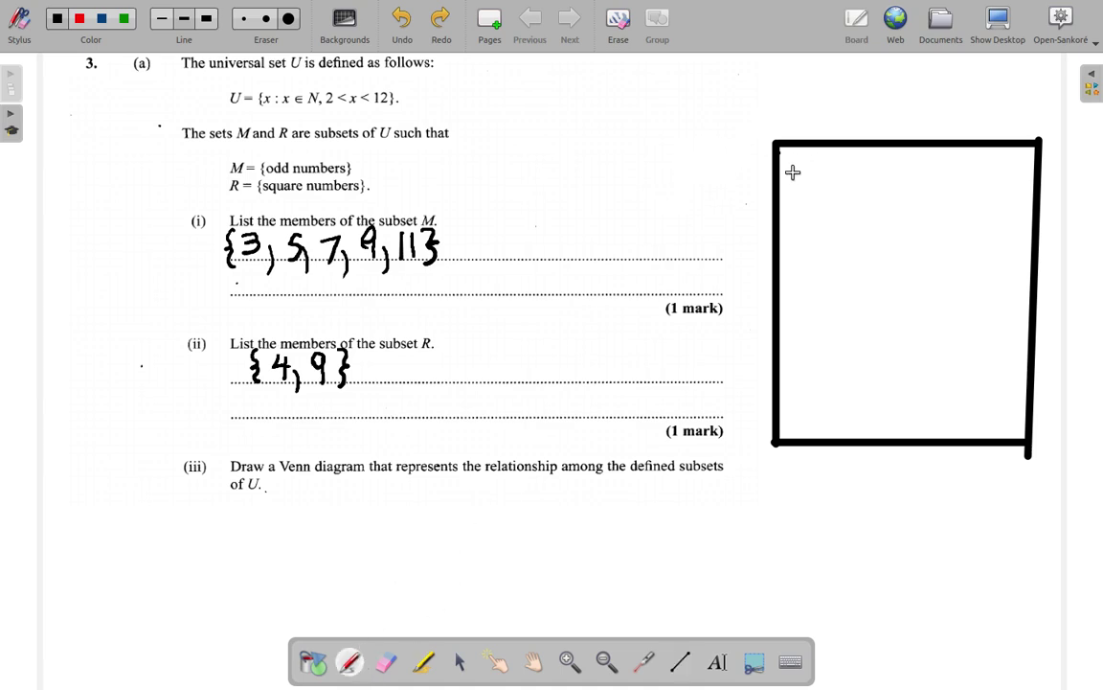
mouse_move(788, 111)
mouse_down()
mouse_move(795, 130)
mouse_move(802, 109)
mouse_up()
mouse_move(827, 338)
mouse_down()
mouse_move(796, 307)
mouse_move(827, 247)
mouse_move(881, 267)
mouse_move(862, 329)
mouse_move(832, 333)
mouse_up()
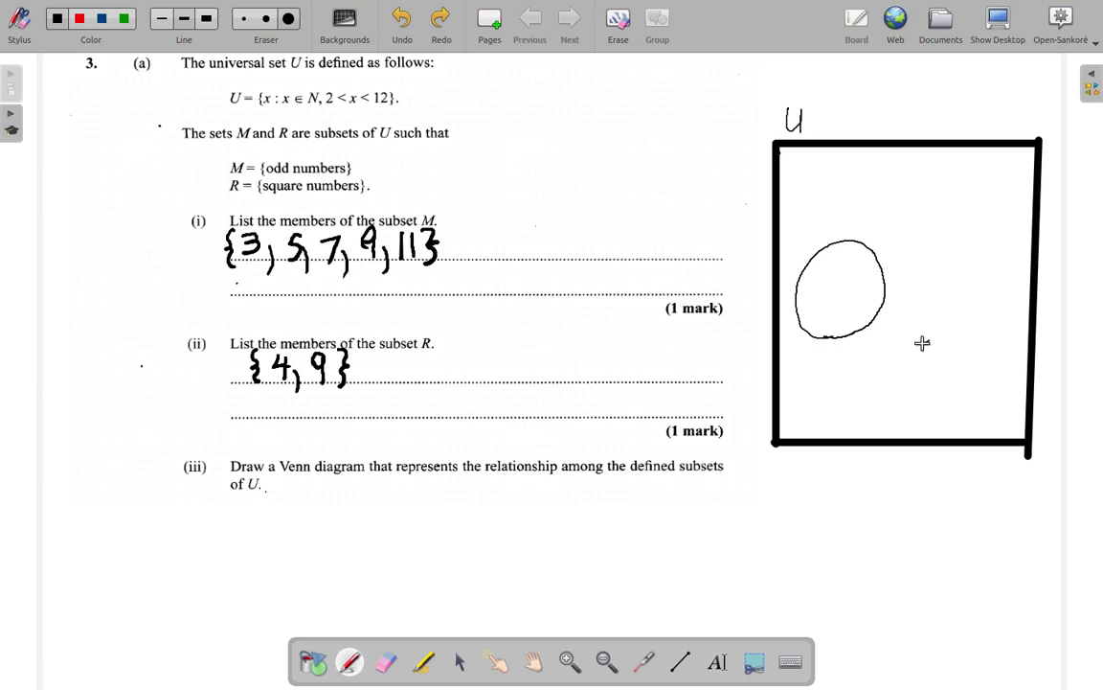
mouse_move(921, 342)
mouse_down()
mouse_move(874, 309)
mouse_move(879, 271)
mouse_up()
click(399, 21)
click(400, 21)
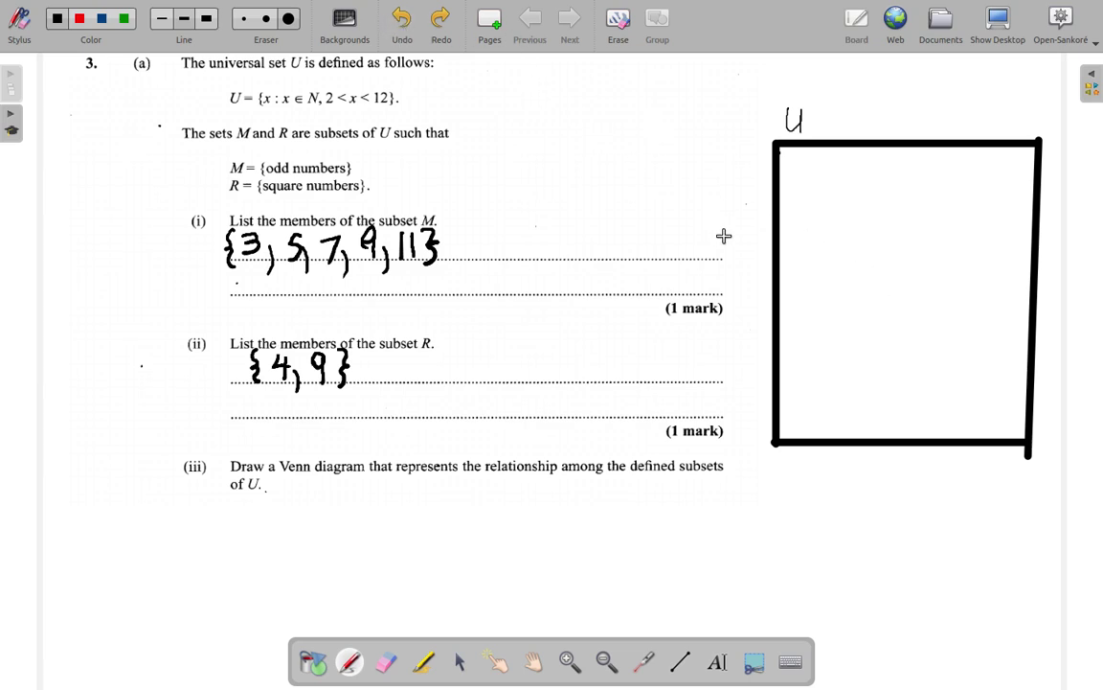
mouse_move(852, 371)
mouse_down()
mouse_move(815, 357)
mouse_move(802, 286)
mouse_move(852, 233)
mouse_move(906, 249)
mouse_move(906, 333)
mouse_move(843, 372)
mouse_up()
mouse_move(990, 365)
mouse_down()
mouse_move(916, 365)
mouse_move(894, 295)
mouse_move(928, 233)
mouse_move(983, 231)
mouse_move(1010, 291)
mouse_move(988, 365)
mouse_up()
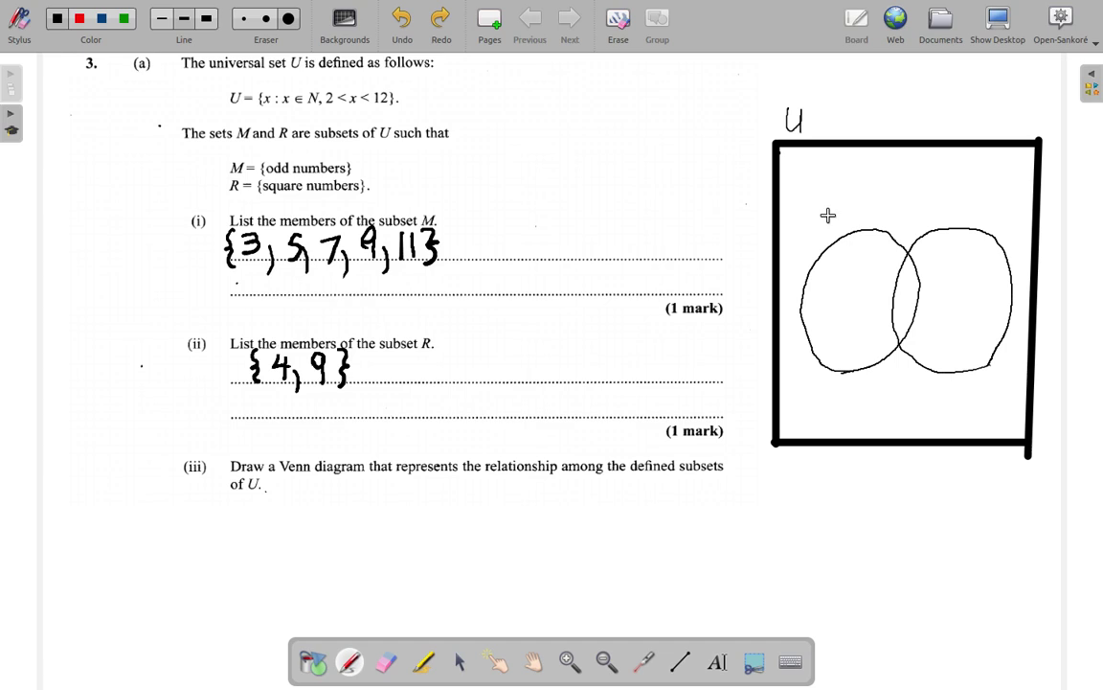
drag(827, 236, 853, 233)
Label the right circle R, then write 9 in the overlap, 3, 5, 7, 11 in M and 4 in R
mouse_move(968, 229)
mouse_down()
mouse_move(974, 199)
mouse_move(990, 225)
mouse_up()
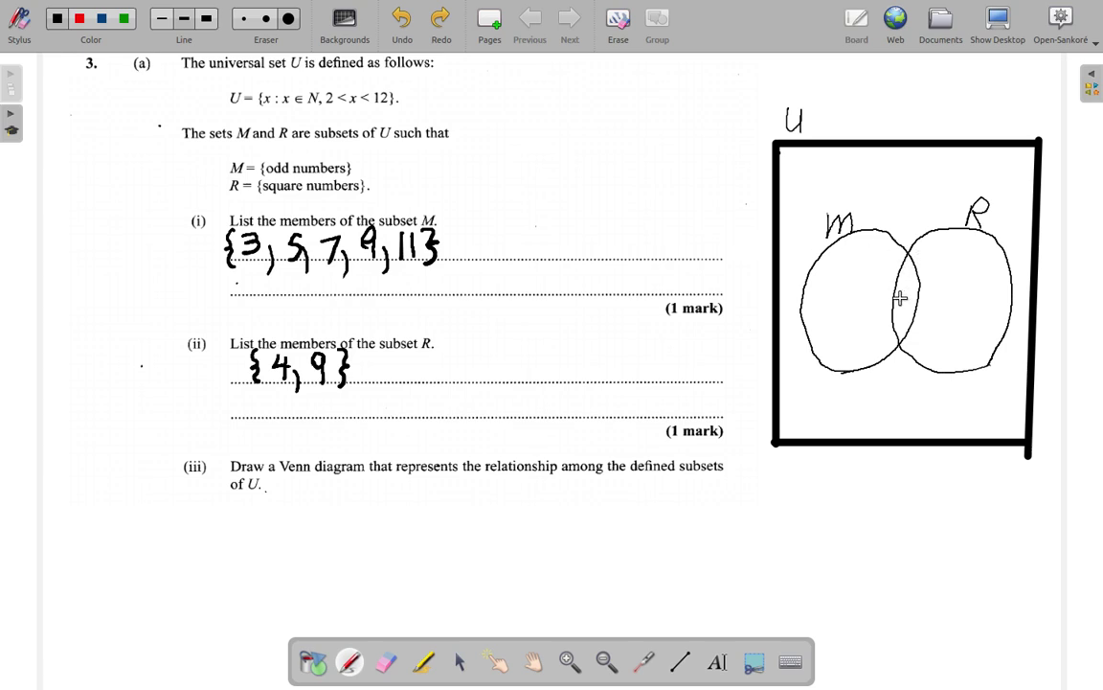
drag(907, 288, 906, 305)
drag(821, 271, 821, 292)
drag(860, 265, 847, 286)
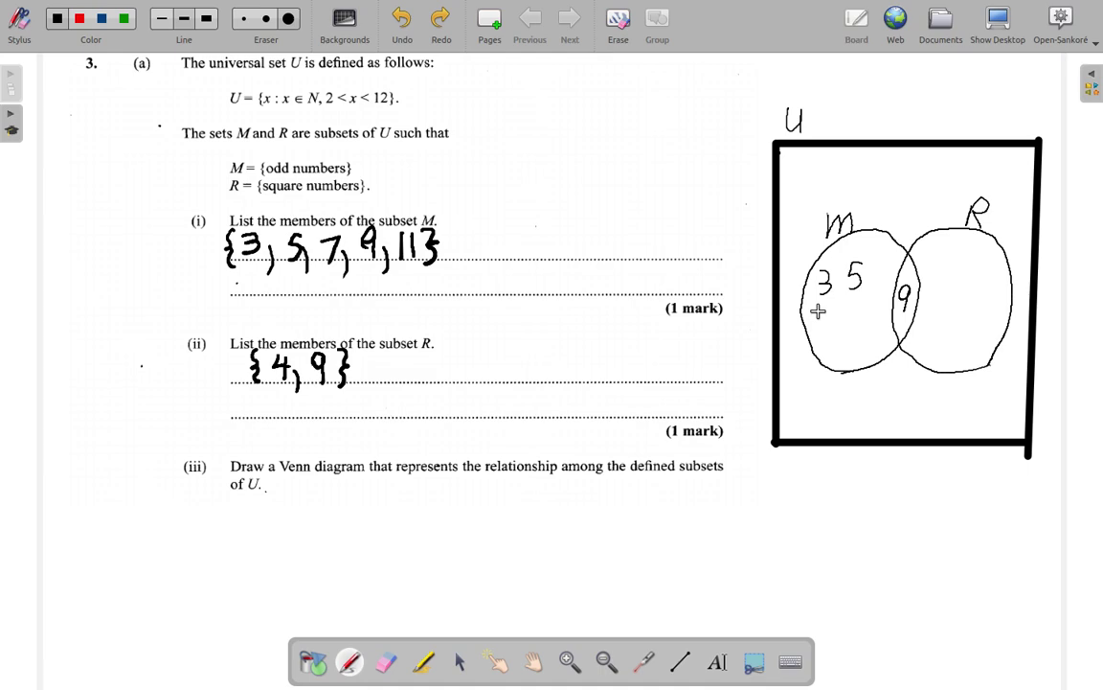
mouse_move(818, 310)
mouse_down()
mouse_move(830, 309)
mouse_move(823, 328)
mouse_up()
mouse_move(849, 325)
mouse_down()
mouse_move(846, 345)
mouse_move(859, 342)
mouse_up()
drag(945, 256, 948, 274)
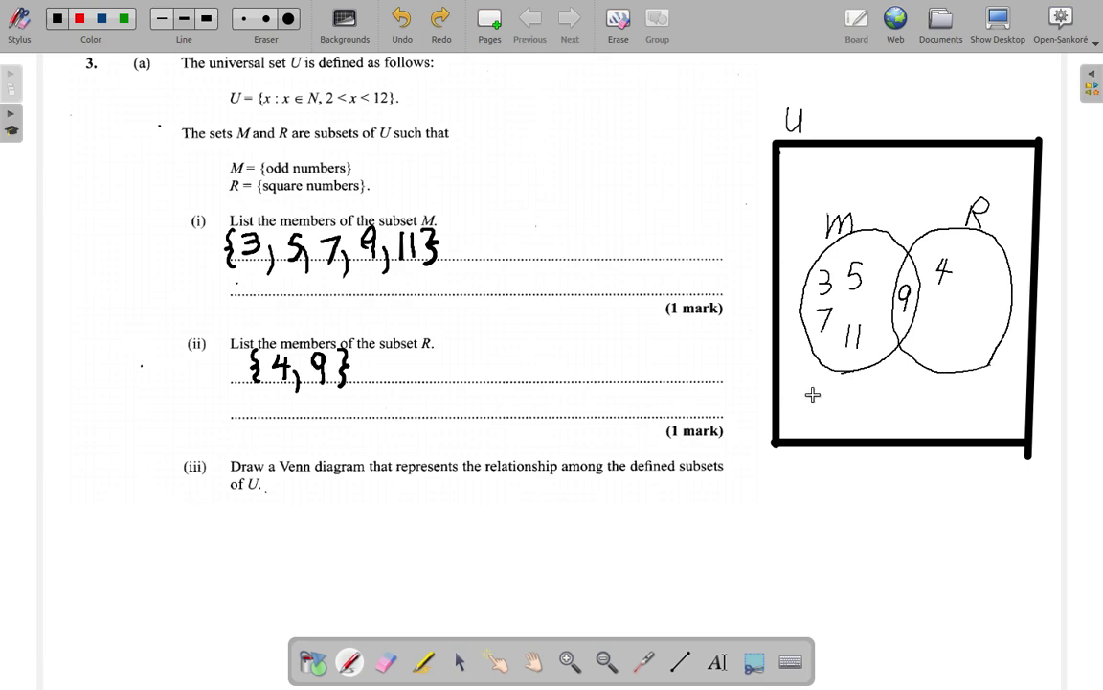
Write 3, 6, 8 and 10 outside both circles, then hide the board to show the desktop
mouse_move(809, 396)
mouse_down()
mouse_move(820, 403)
mouse_move(809, 414)
mouse_up()
drag(865, 391, 860, 402)
drag(901, 373, 902, 384)
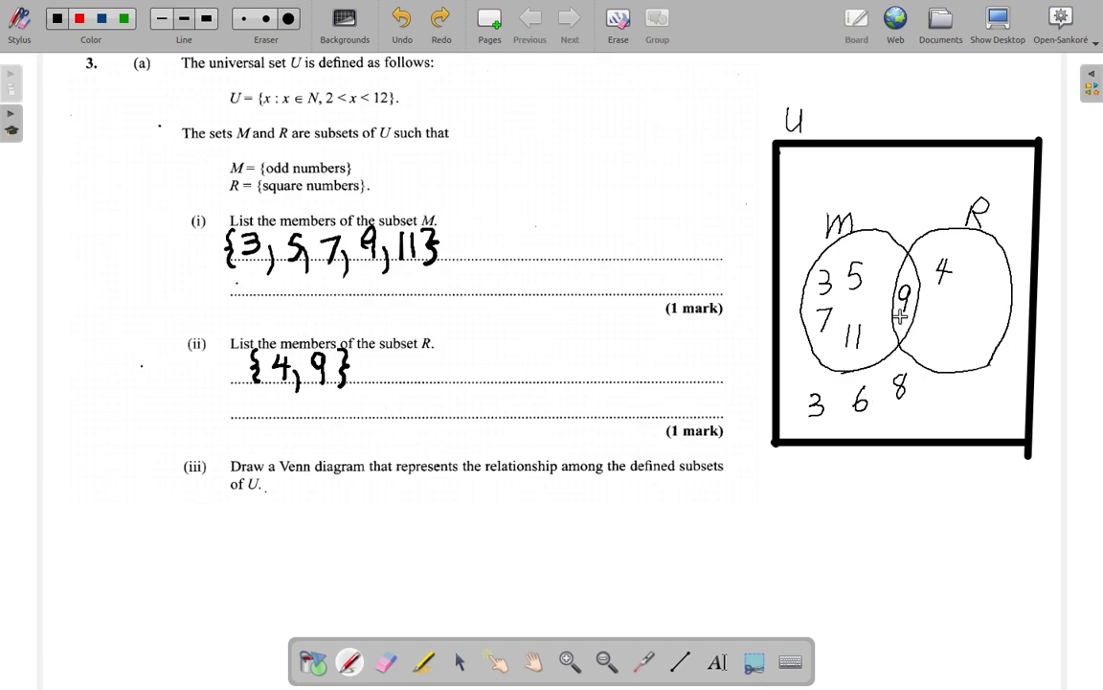
drag(905, 415, 913, 428)
click(998, 26)
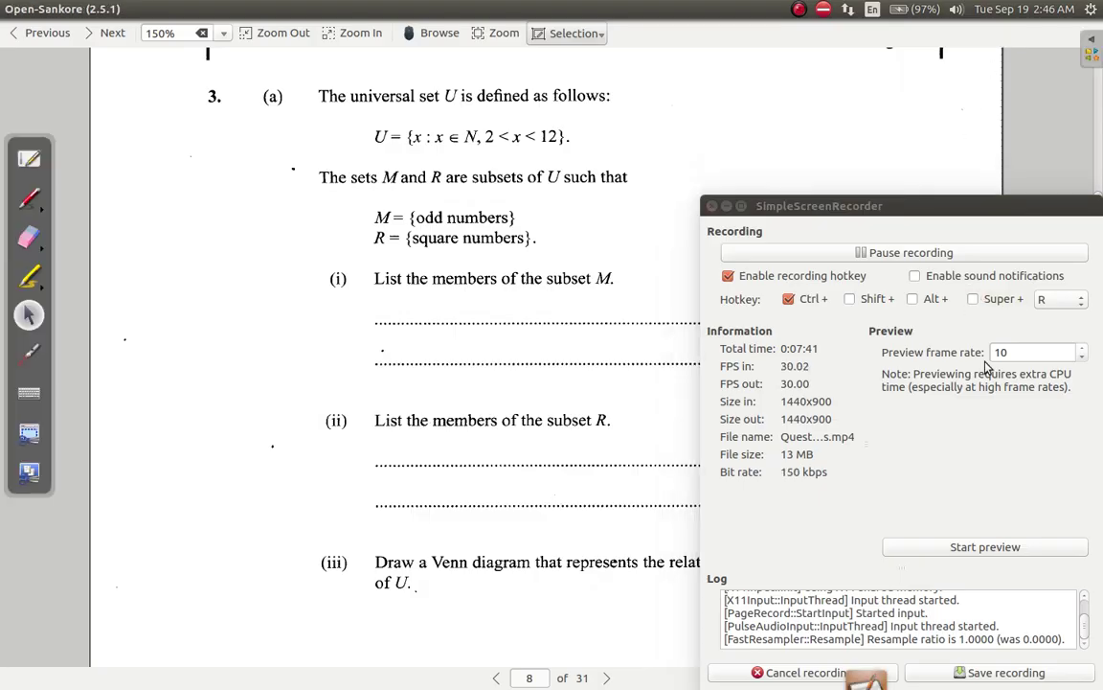